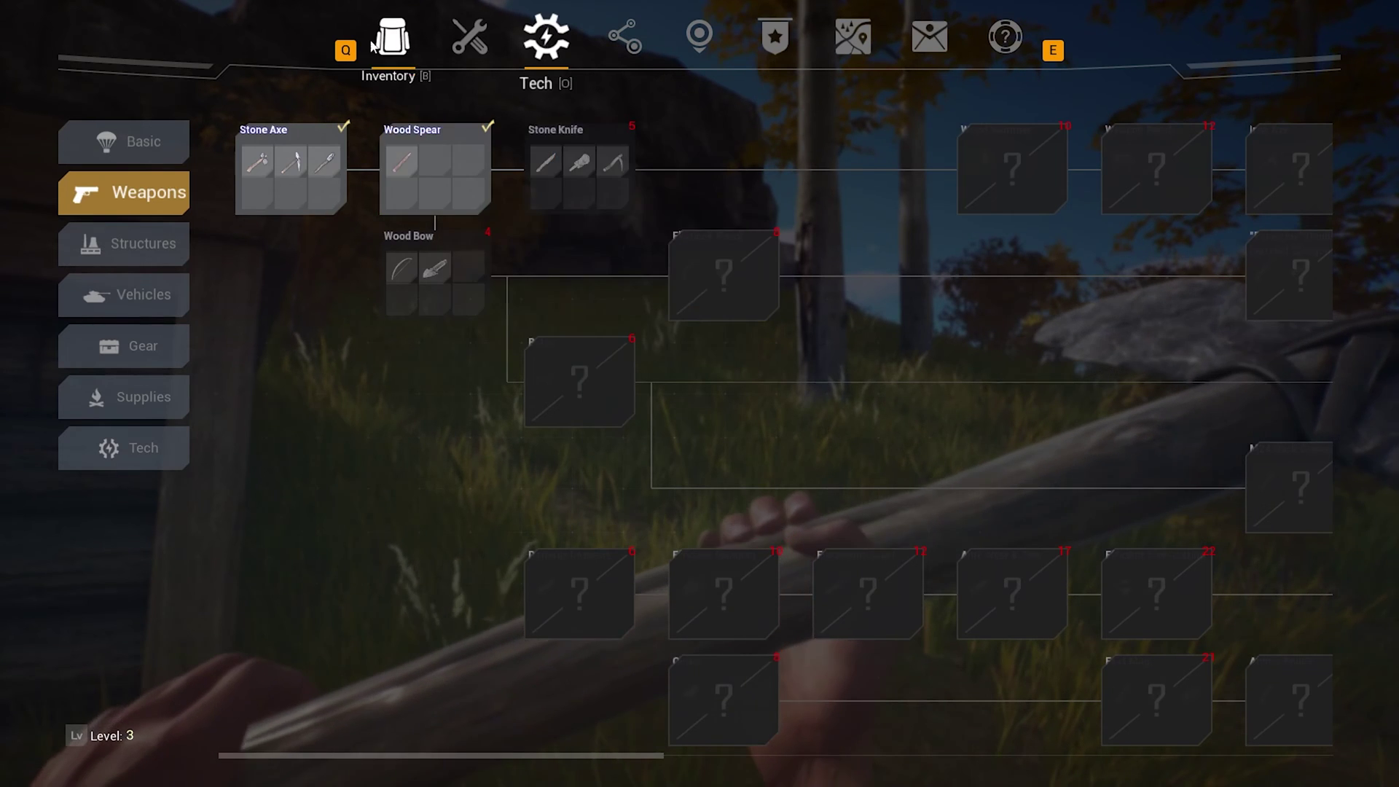
Craft one Wood Spear from the recipes and walk forward toward the road
key("Tab")
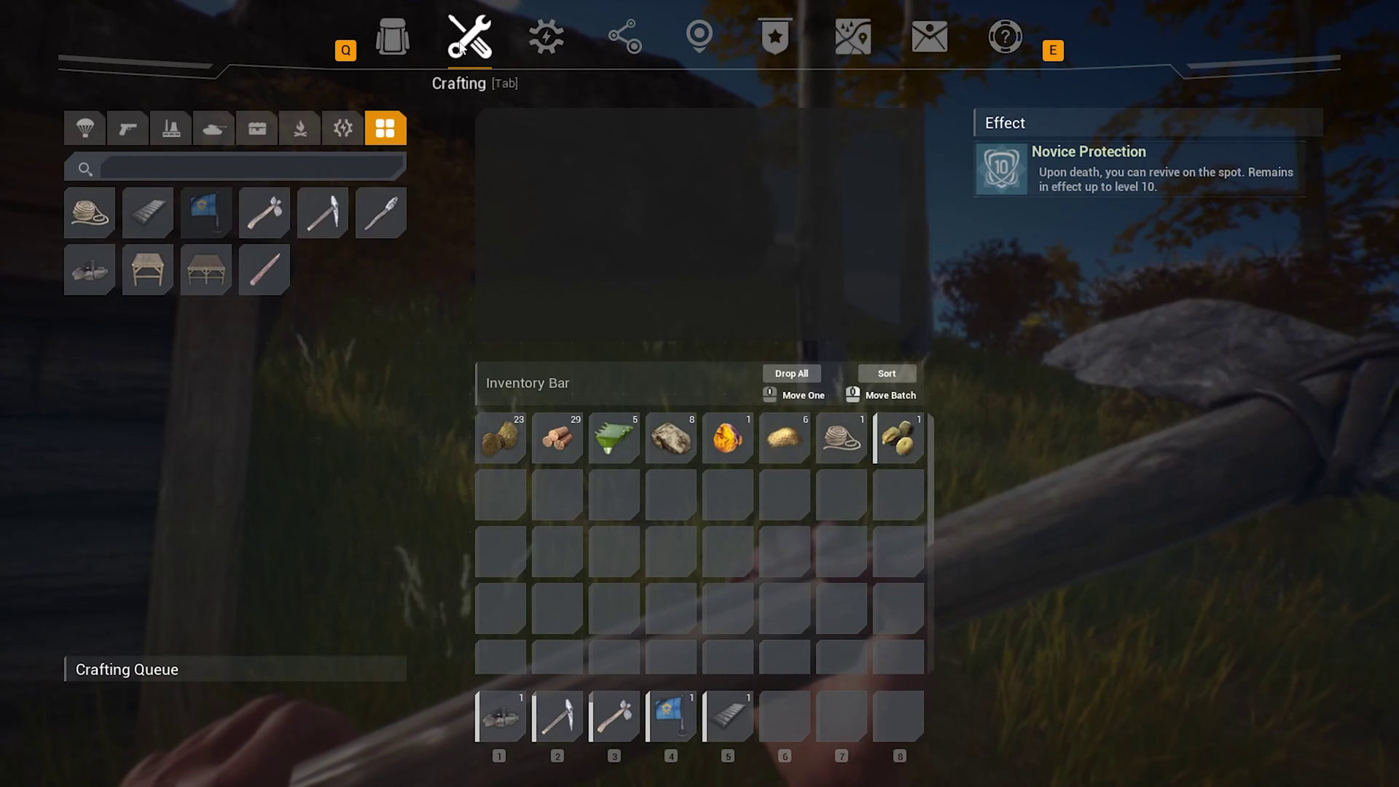
left_click(264, 269)
left_click(701, 327)
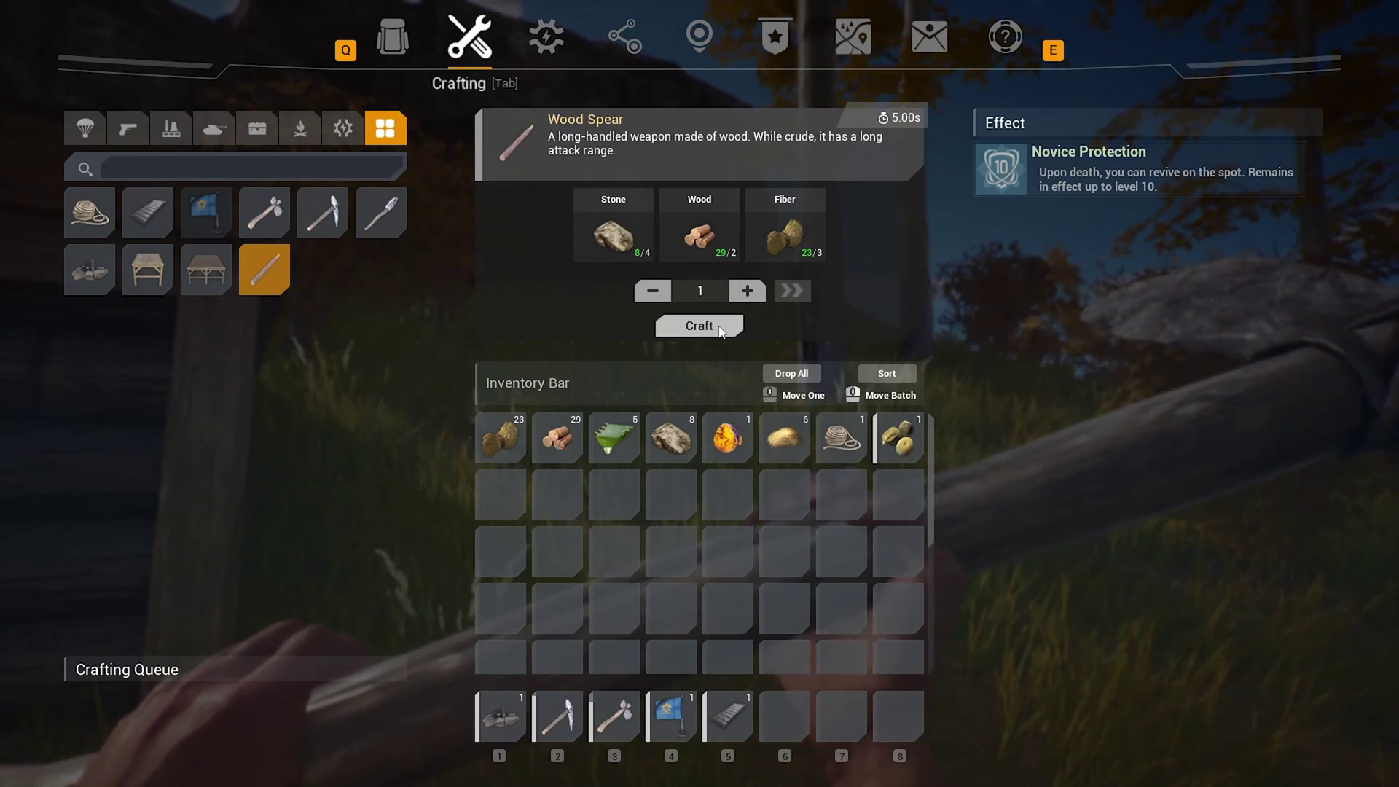
key("Tab")
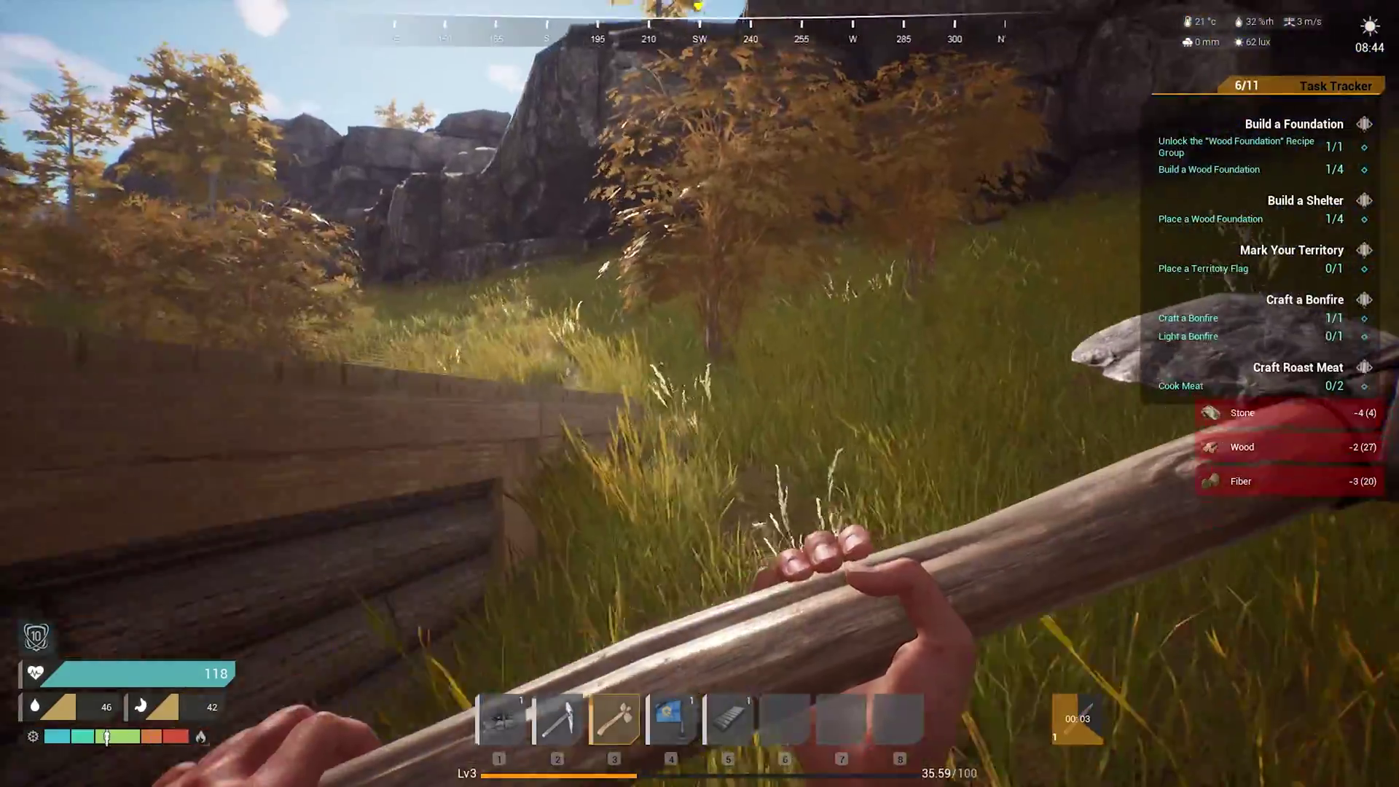
key("shift+w")
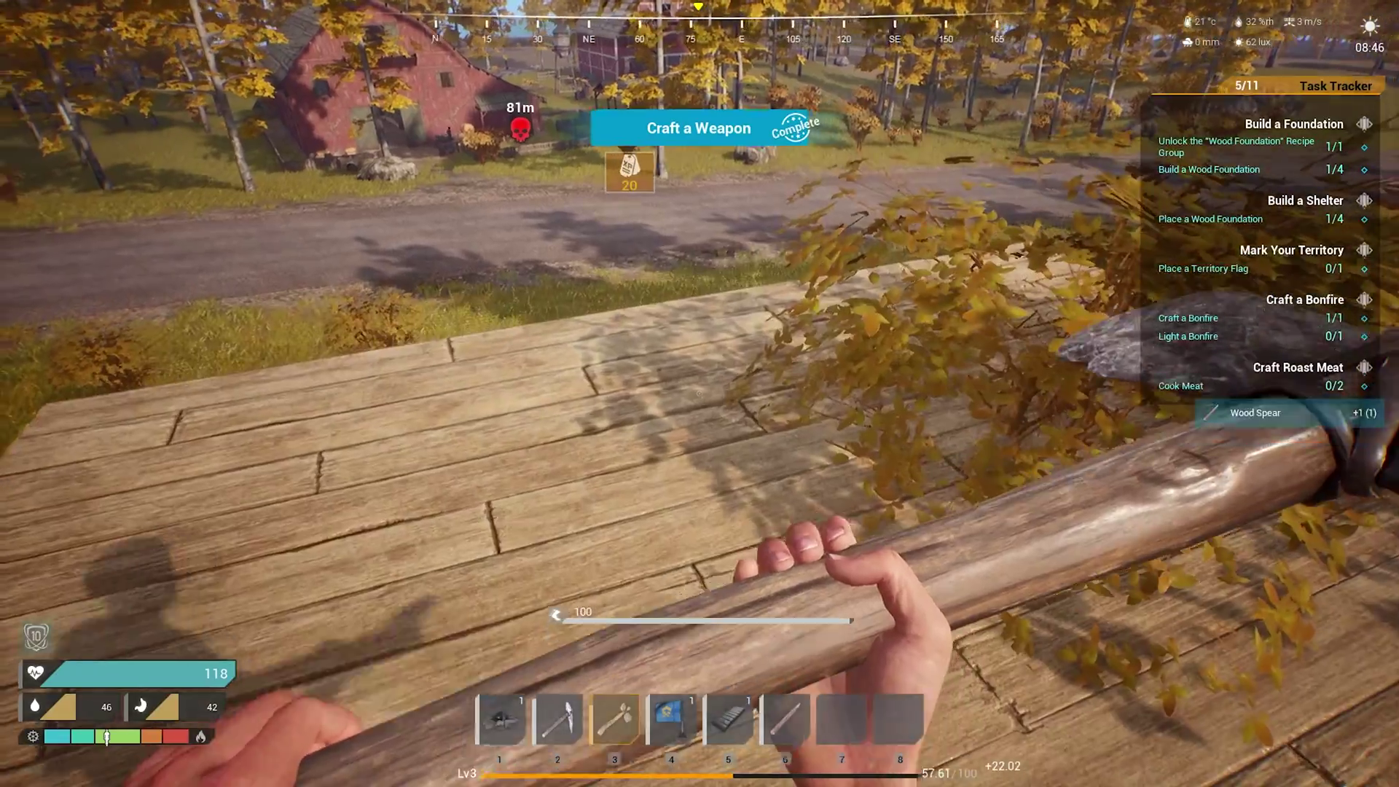
key("shift+w")
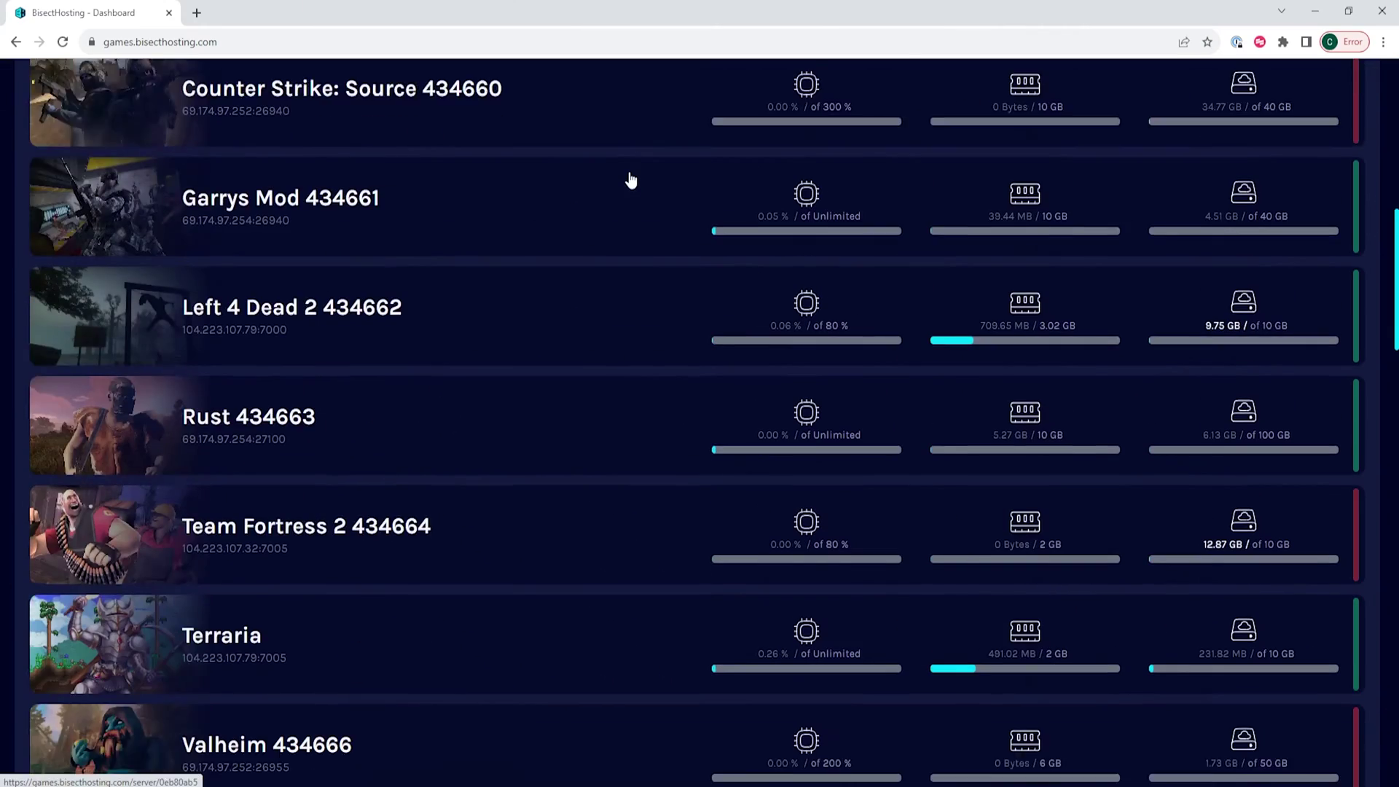
scroll(630, 179, "down", 10)
scroll(630, 180, "down", 10)
scroll(622, 194, "down", 3)
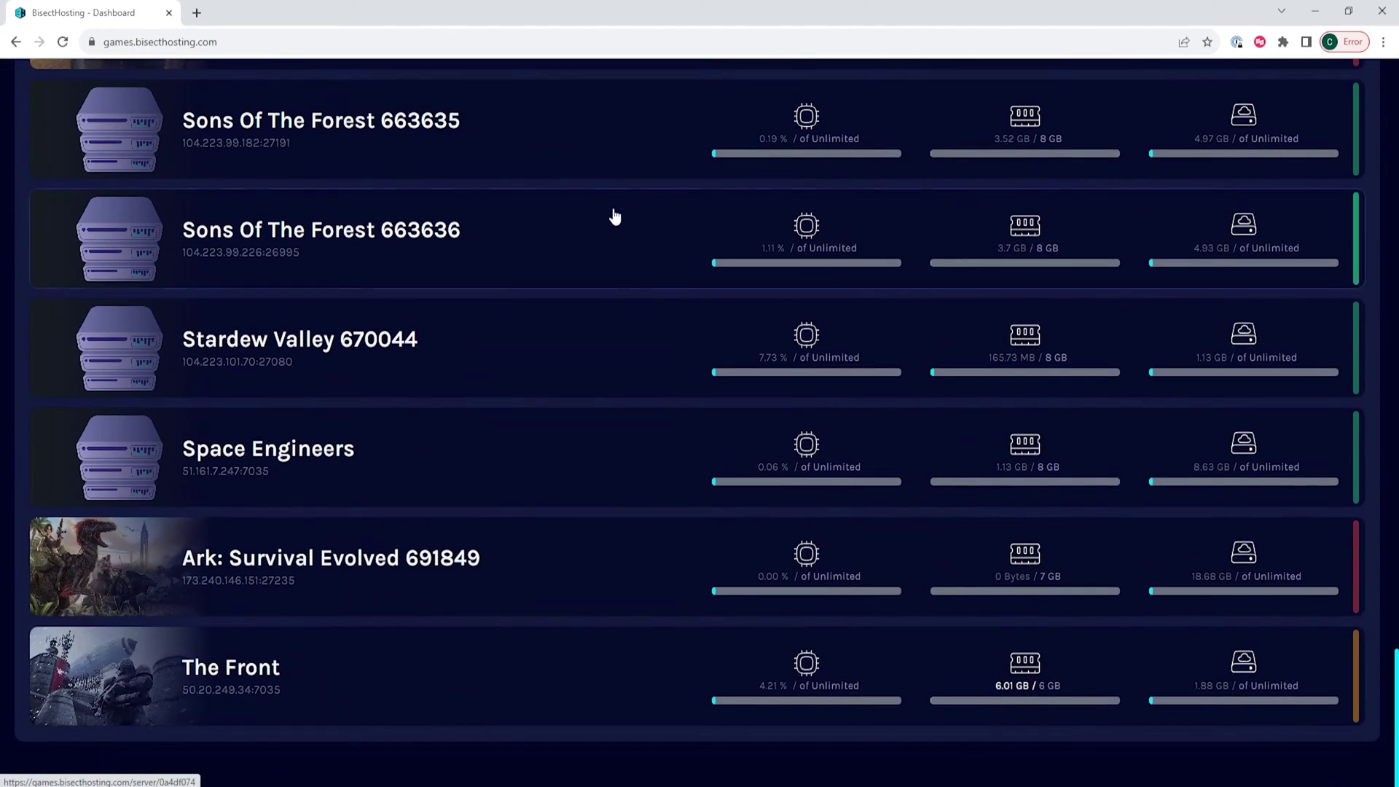
Stop The Front server from its management page
left_click(442, 677)
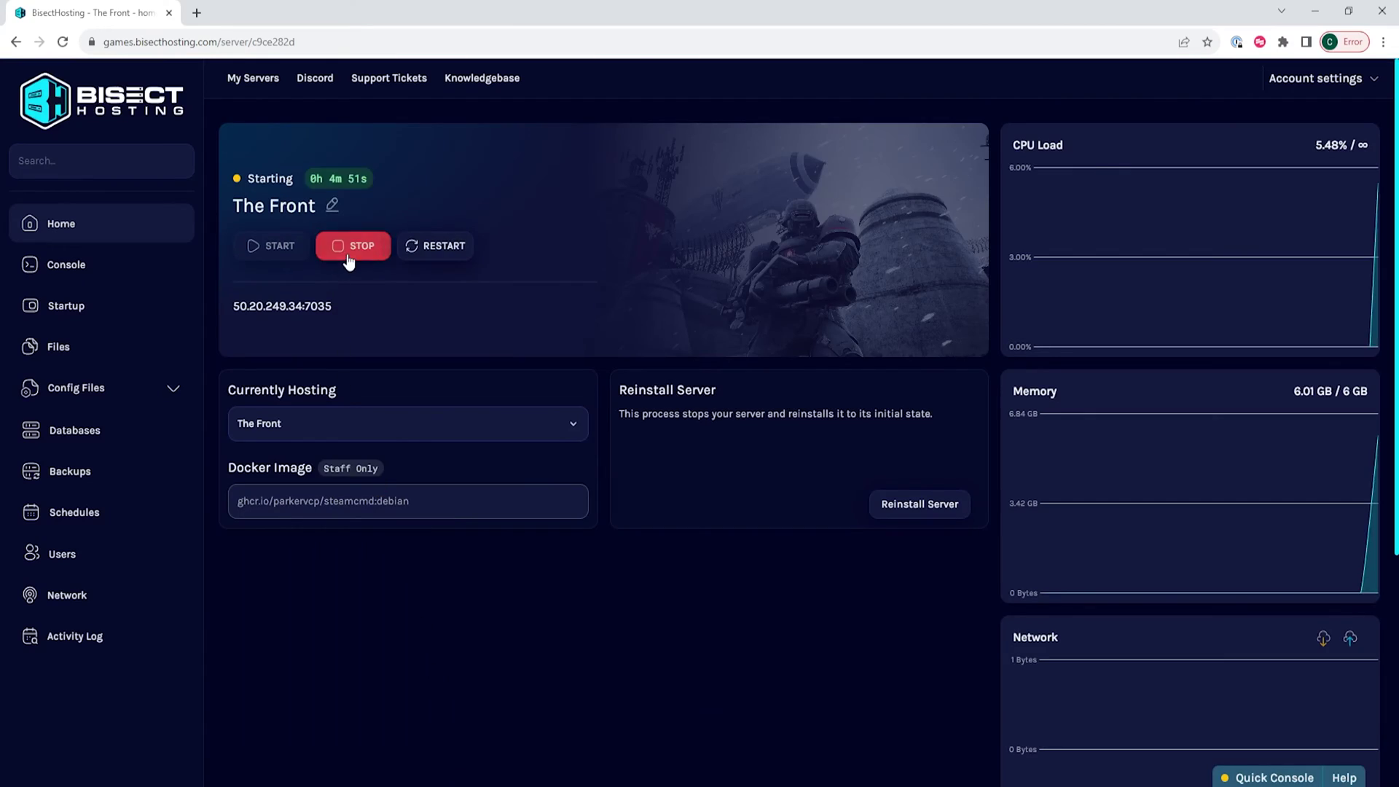
left_click(350, 247)
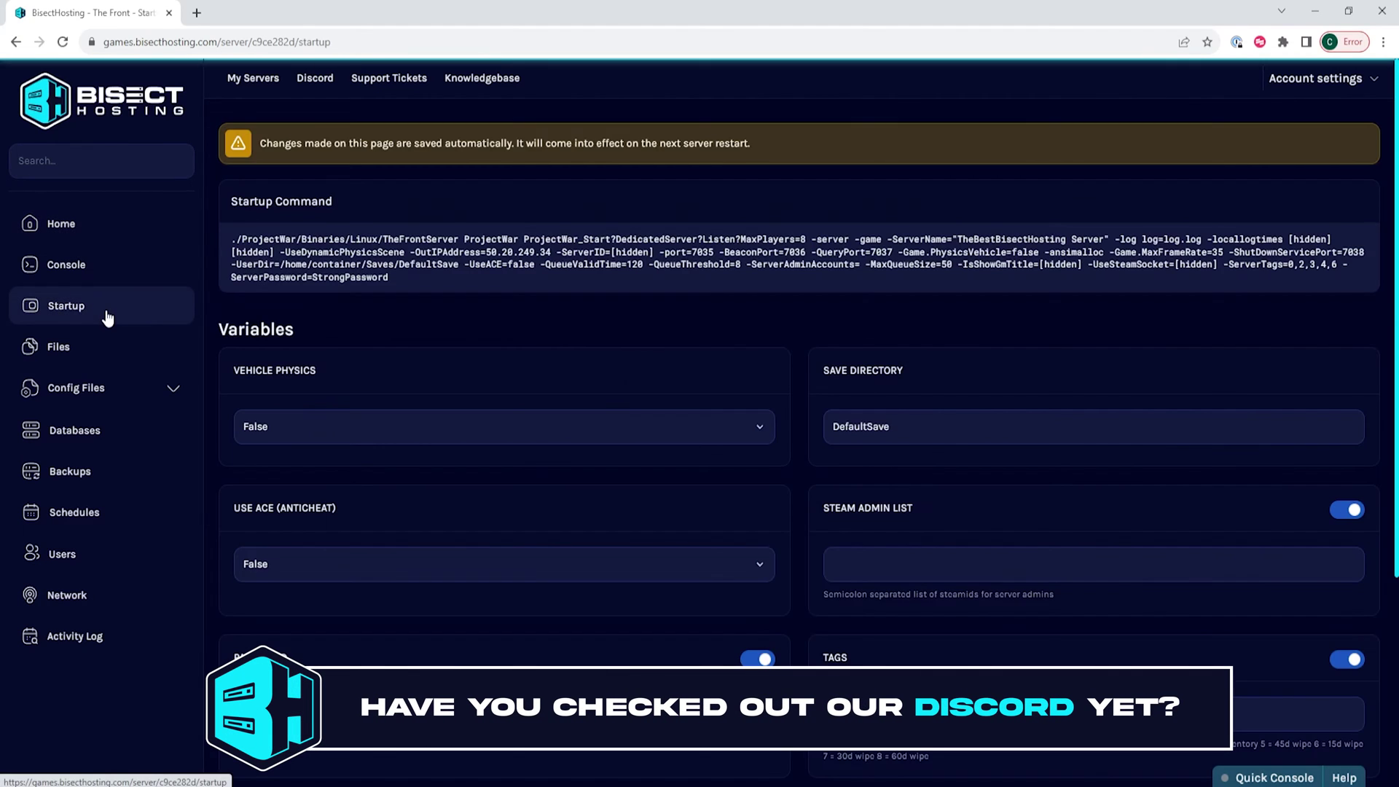
scroll(525, 332, "down", 2)
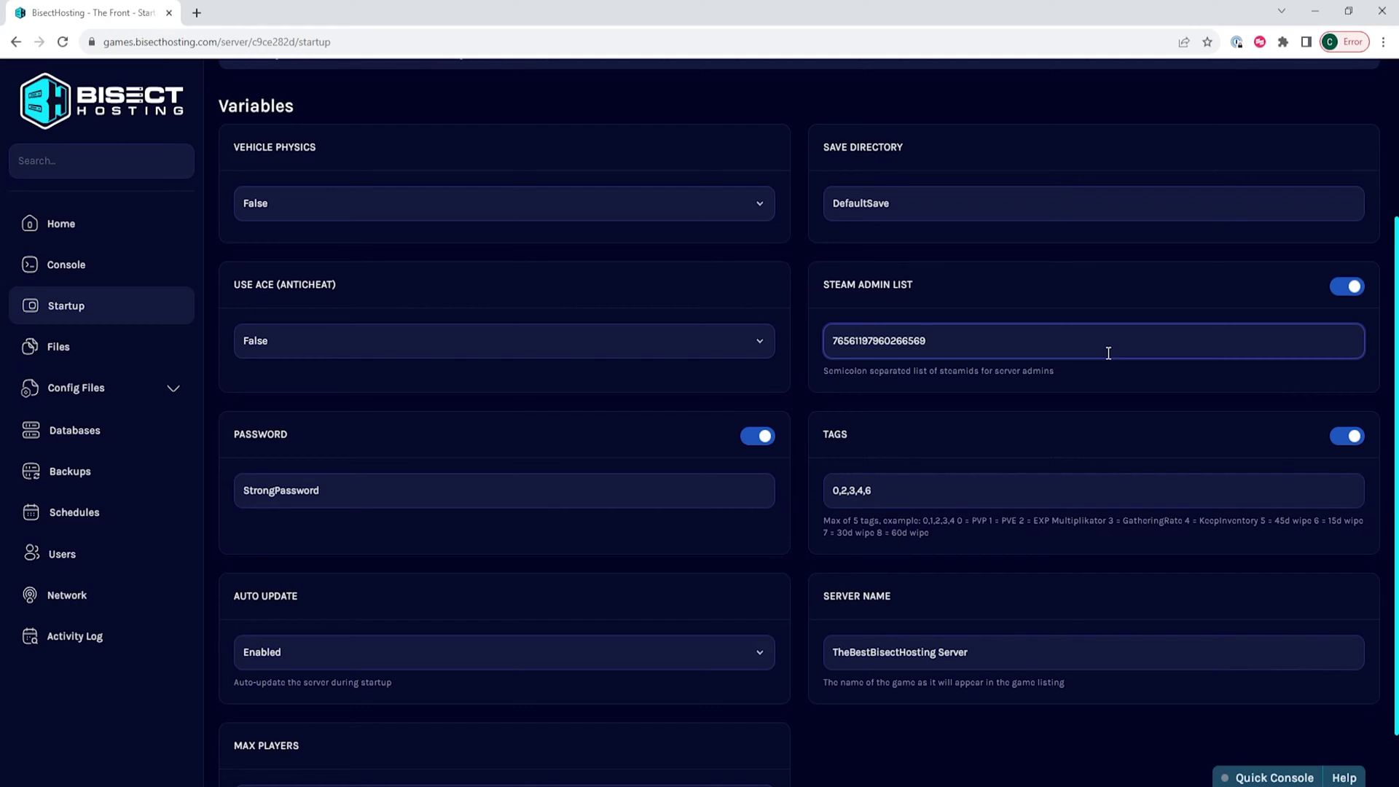
type(";76561197960266569")
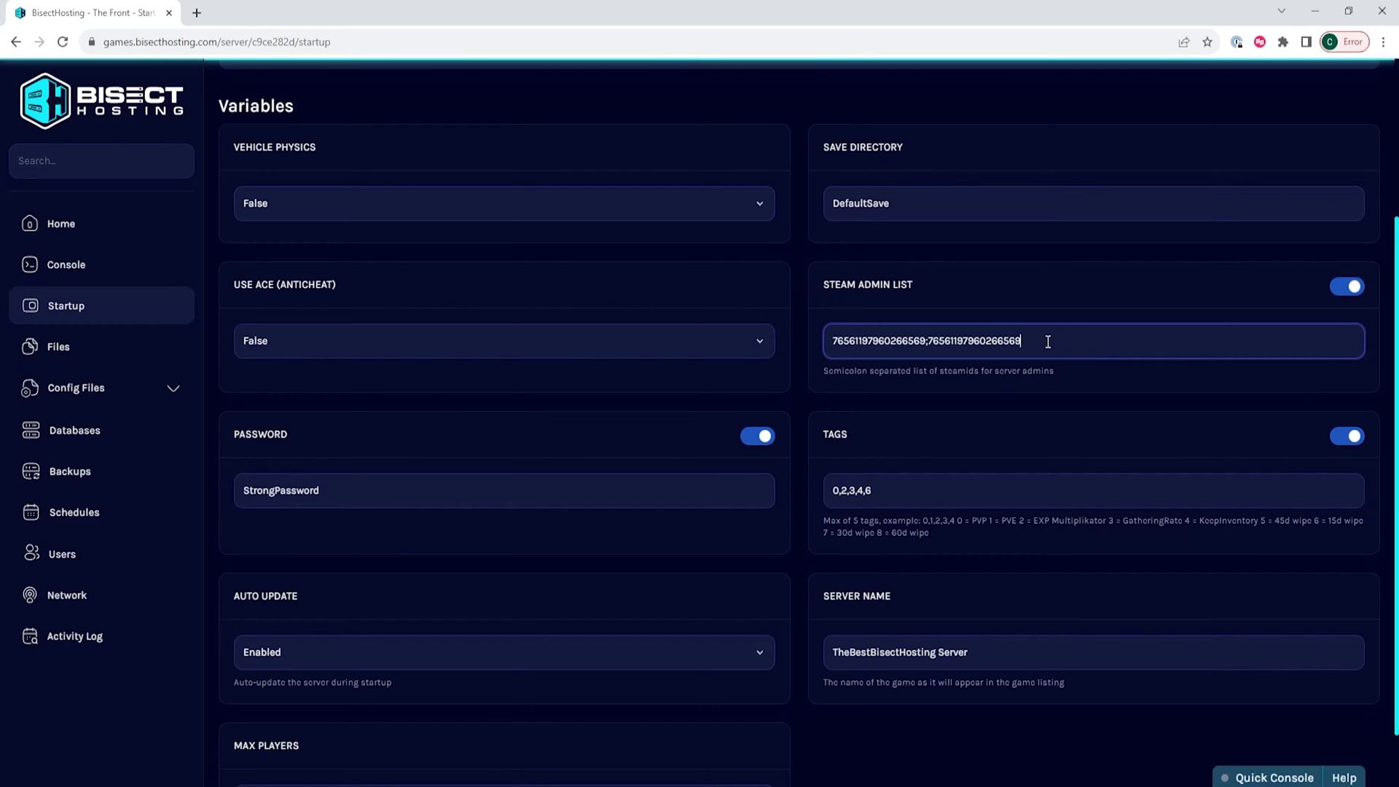
left_click_drag(1048, 341, 1001, 346)
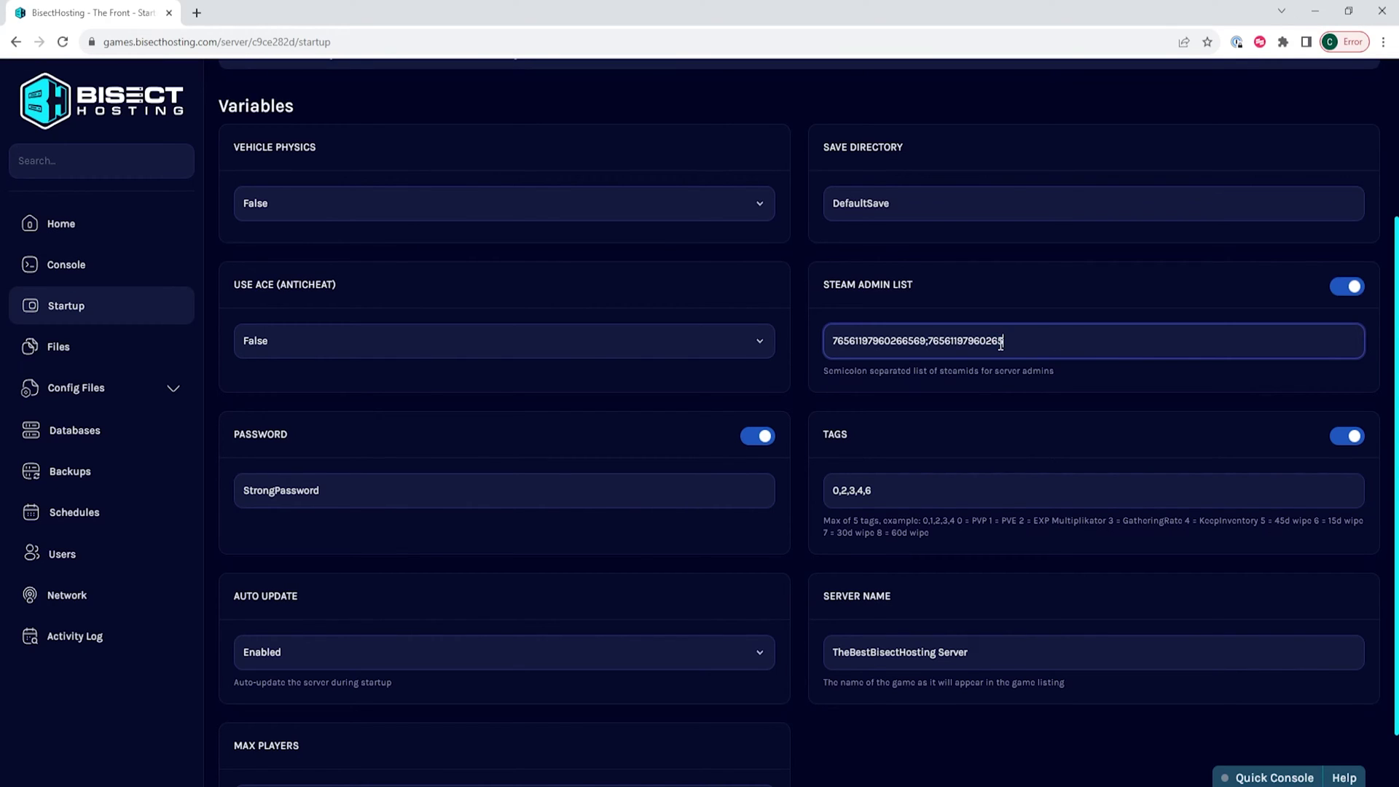
type("478")
left_click(1057, 396)
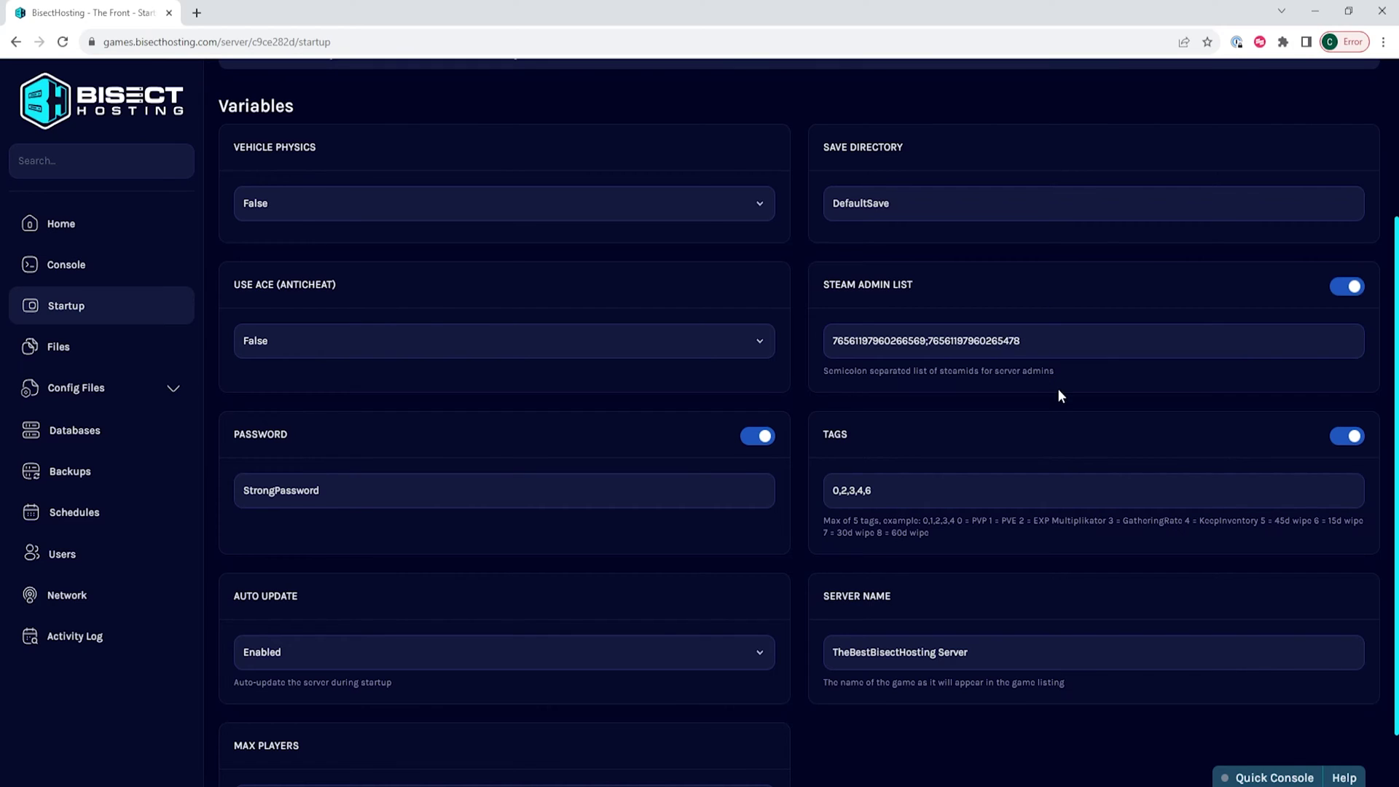
left_click(1079, 343)
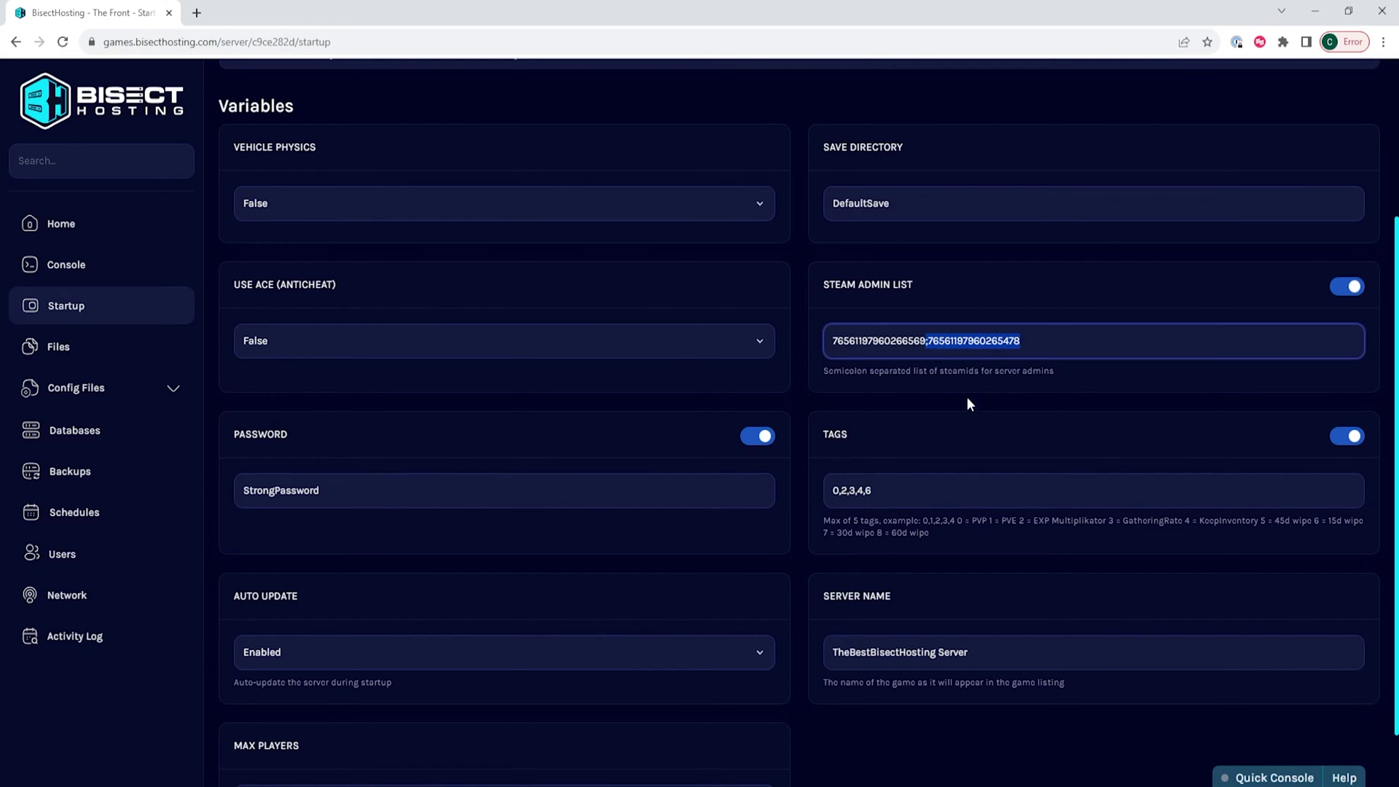
key("BackSpace")
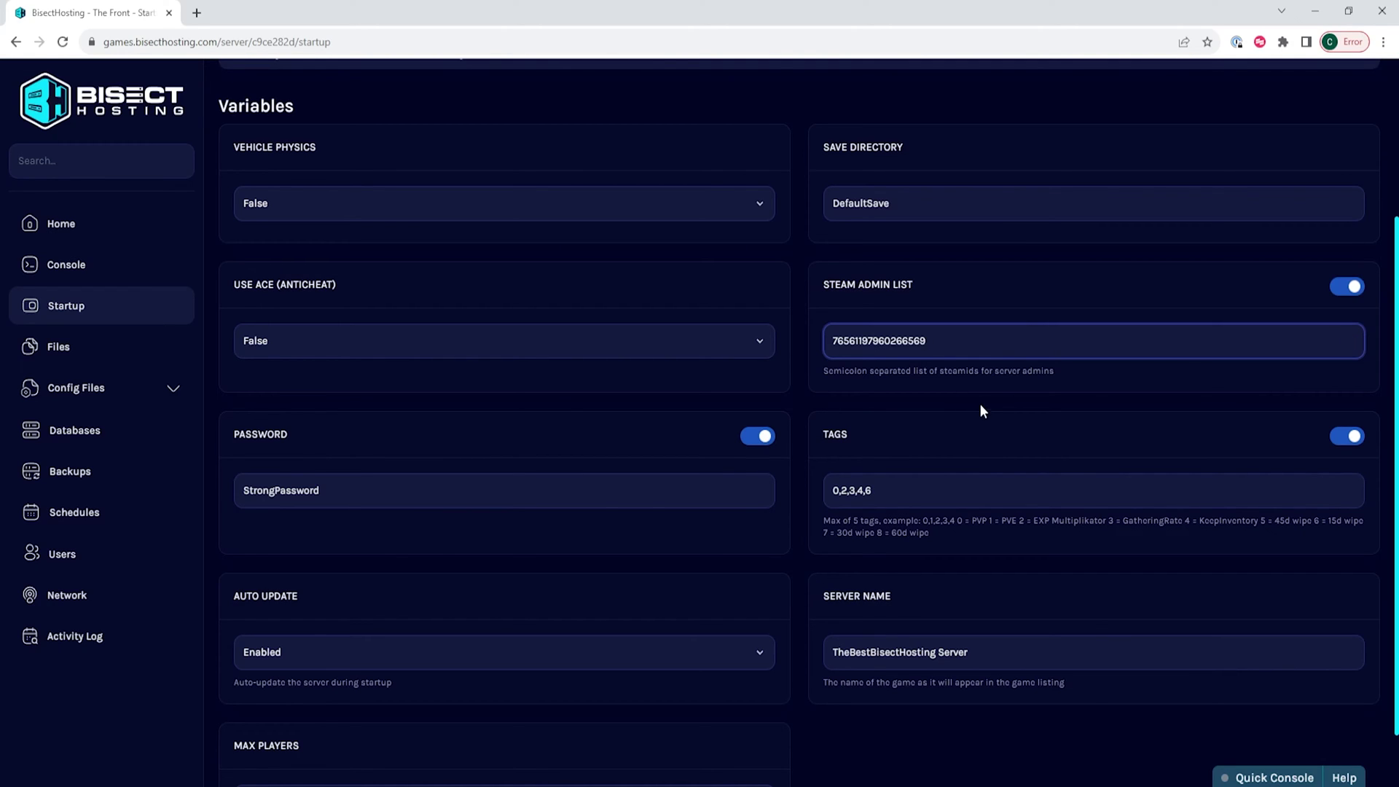
Go back to The Front server's home overview
left_click(94, 227)
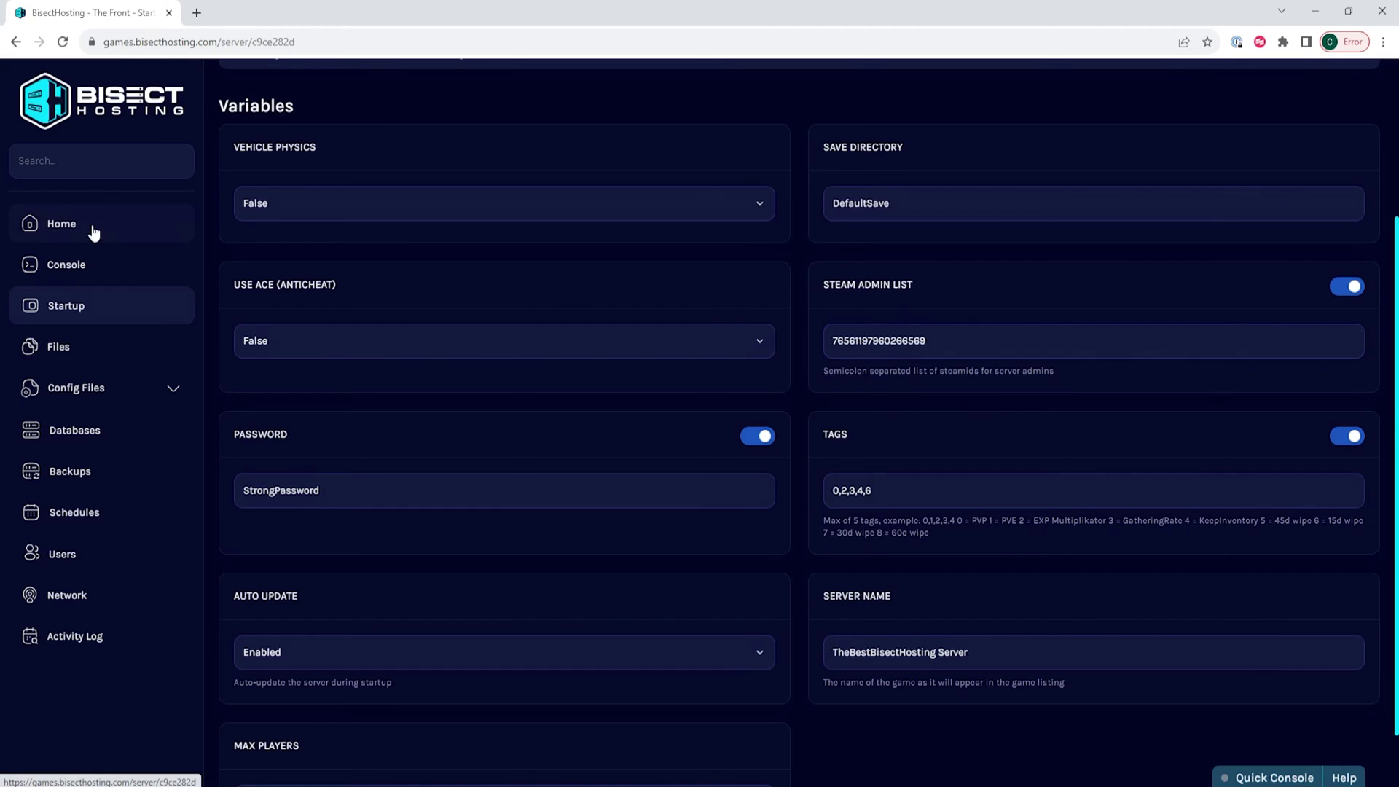
scroll(292, 285, "up", 2)
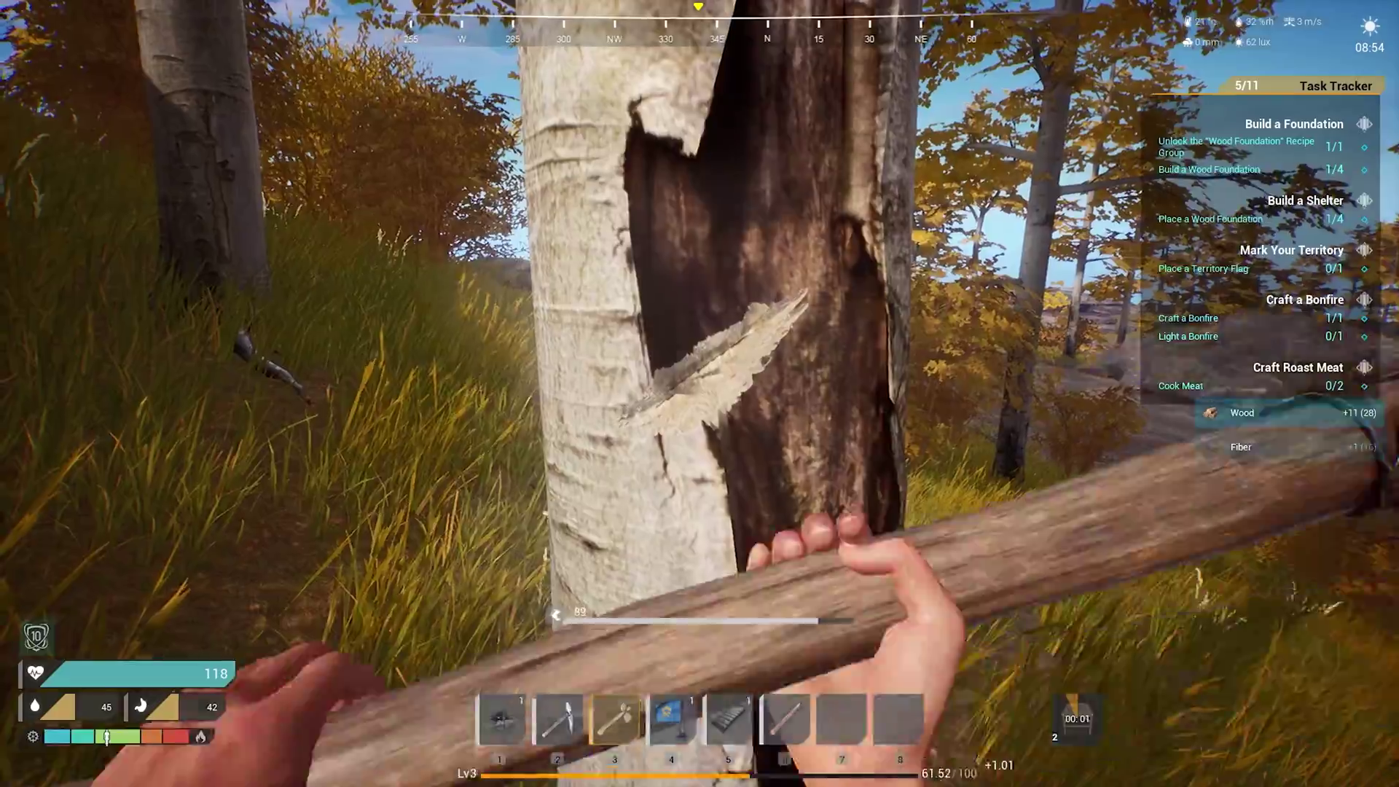
Chop the tree with the axe repeatedly, bringing wood to 33
left_click(699, 394)
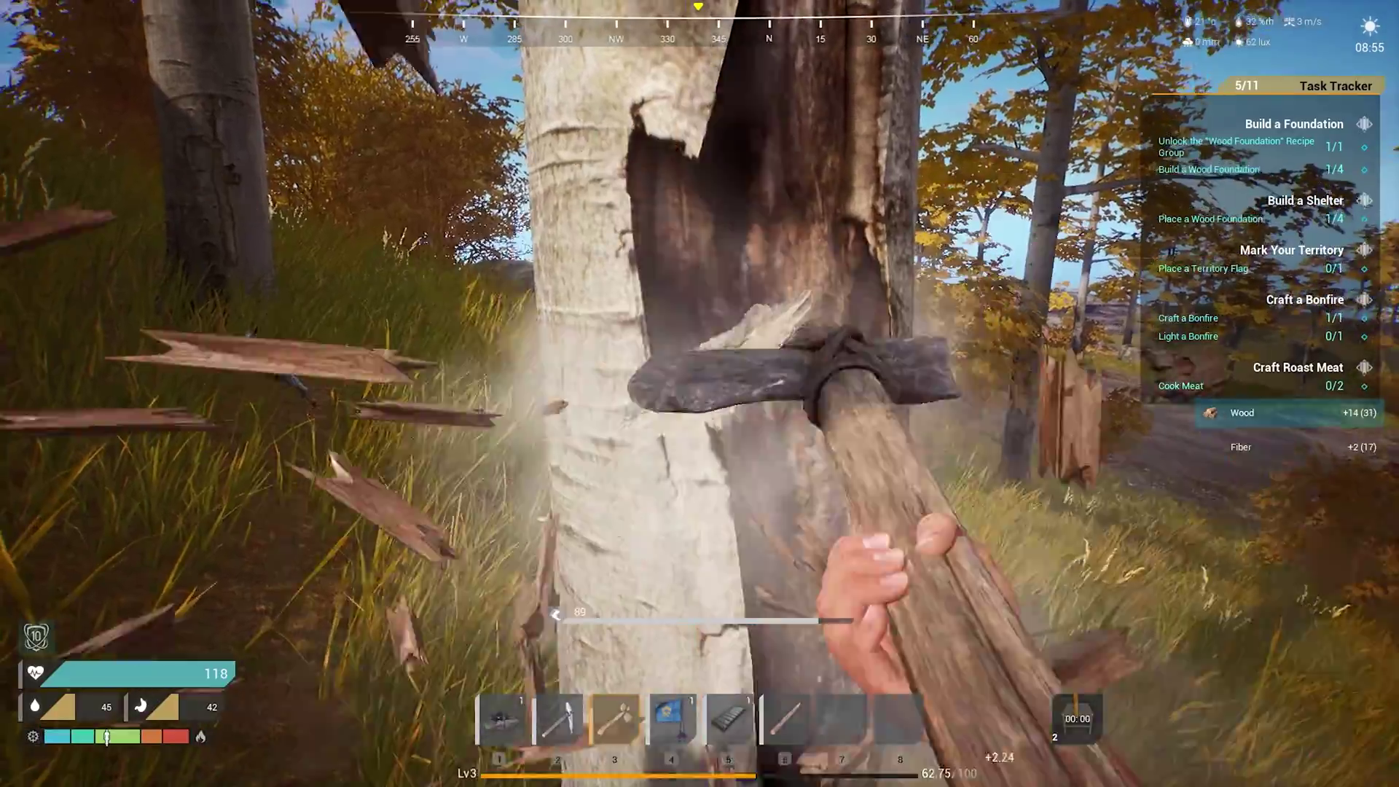
left_click(699, 394)
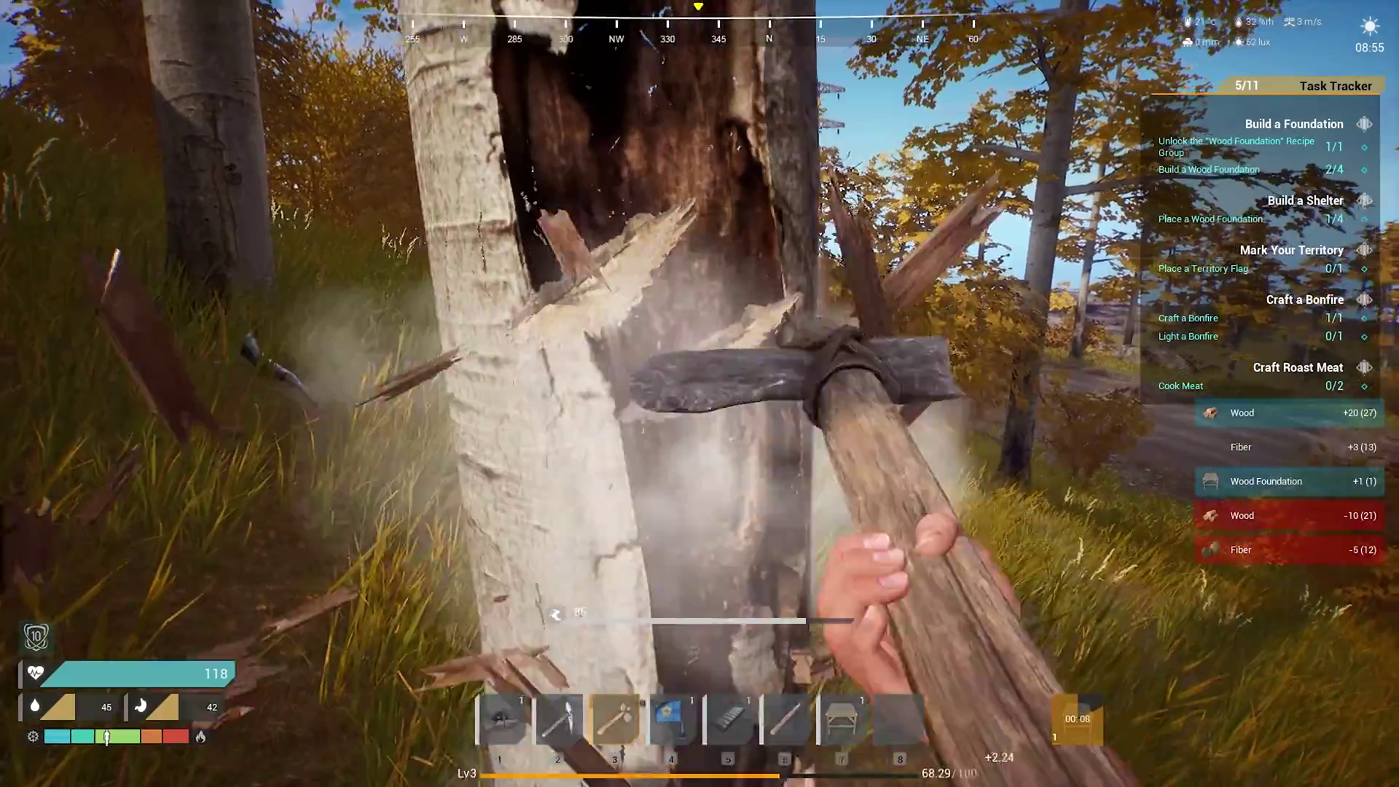
left_click(700, 393)
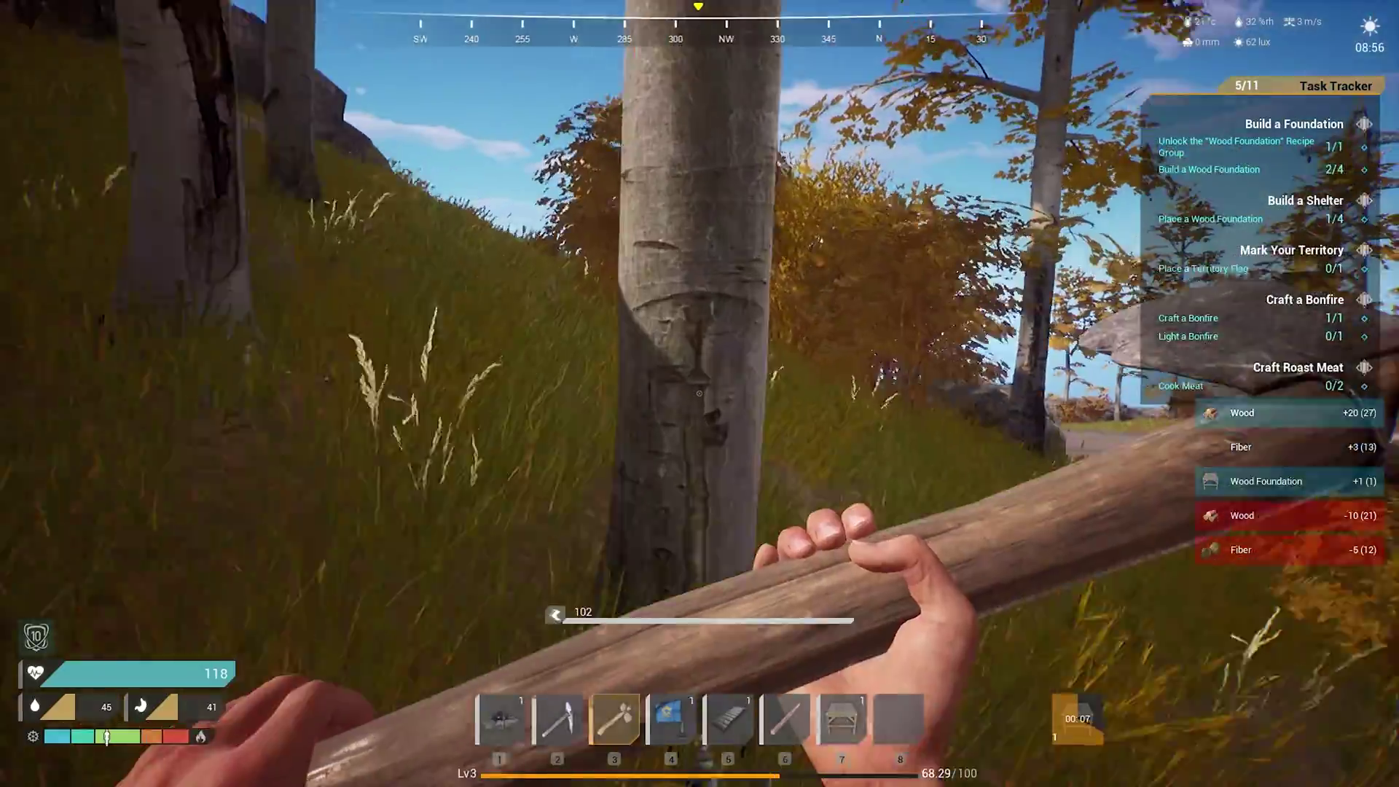
left_click(699, 394)
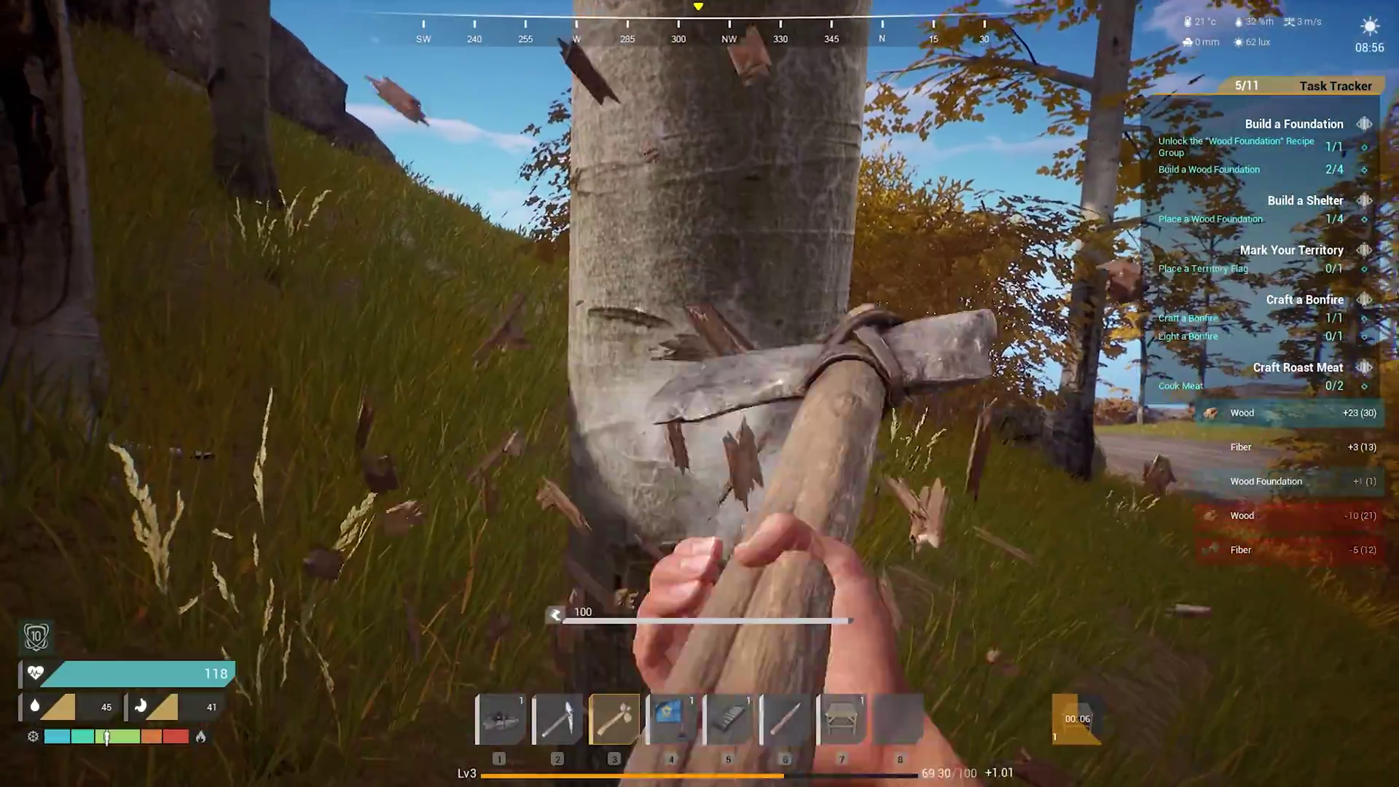
left_click(700, 394)
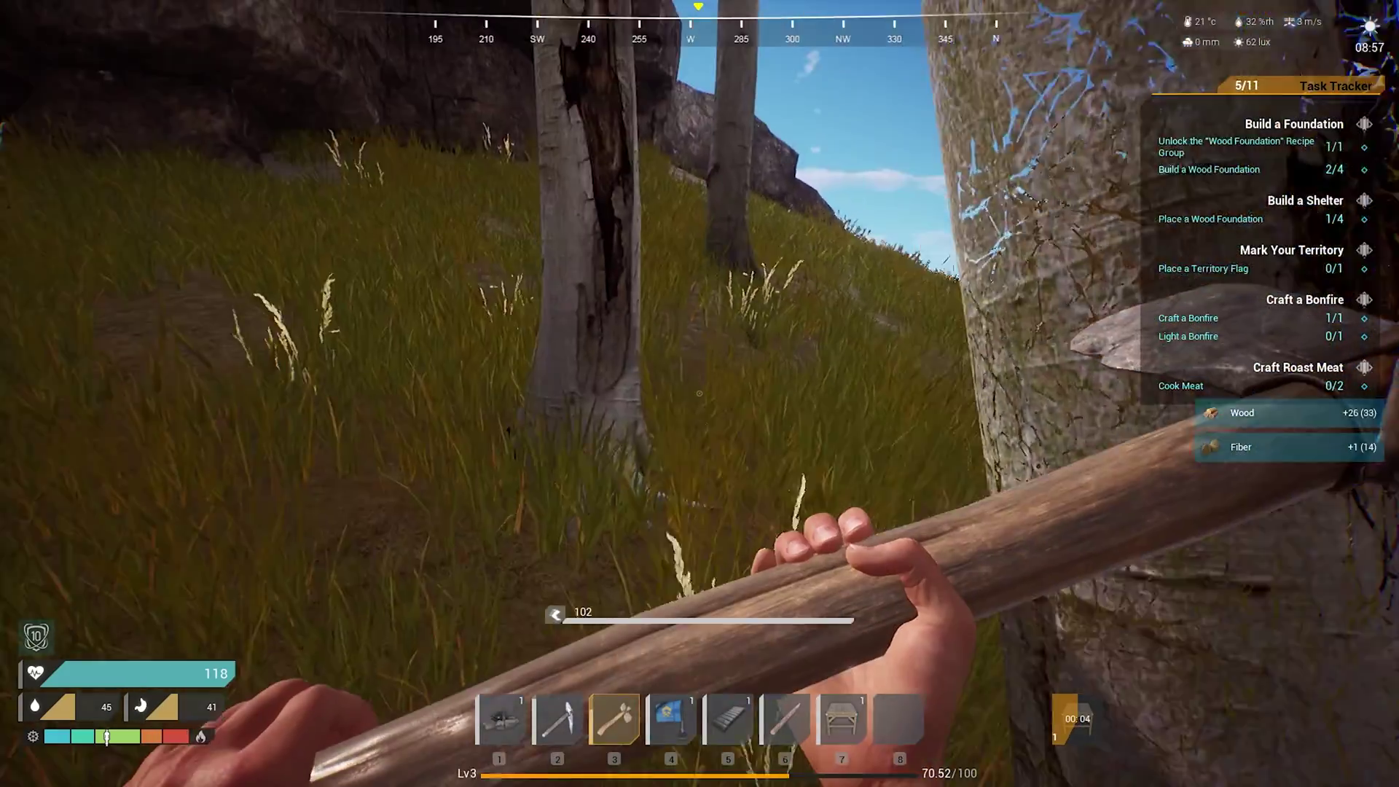